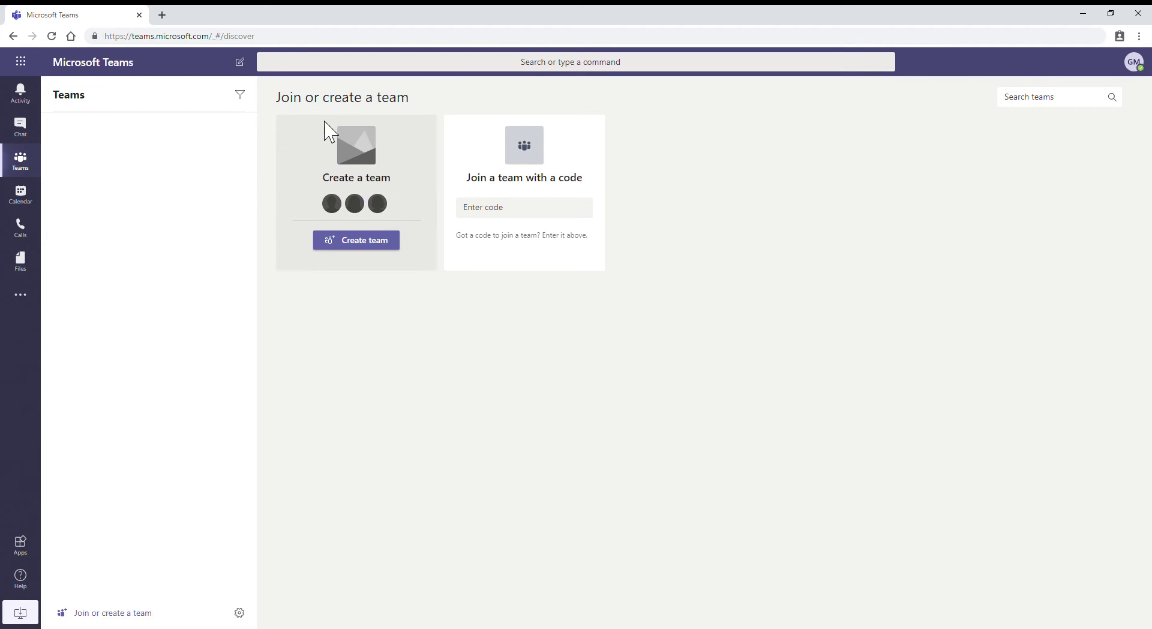
- Create an org-wide team from scratch named TubeTech, keeping the suggested description
left_click(378, 244)
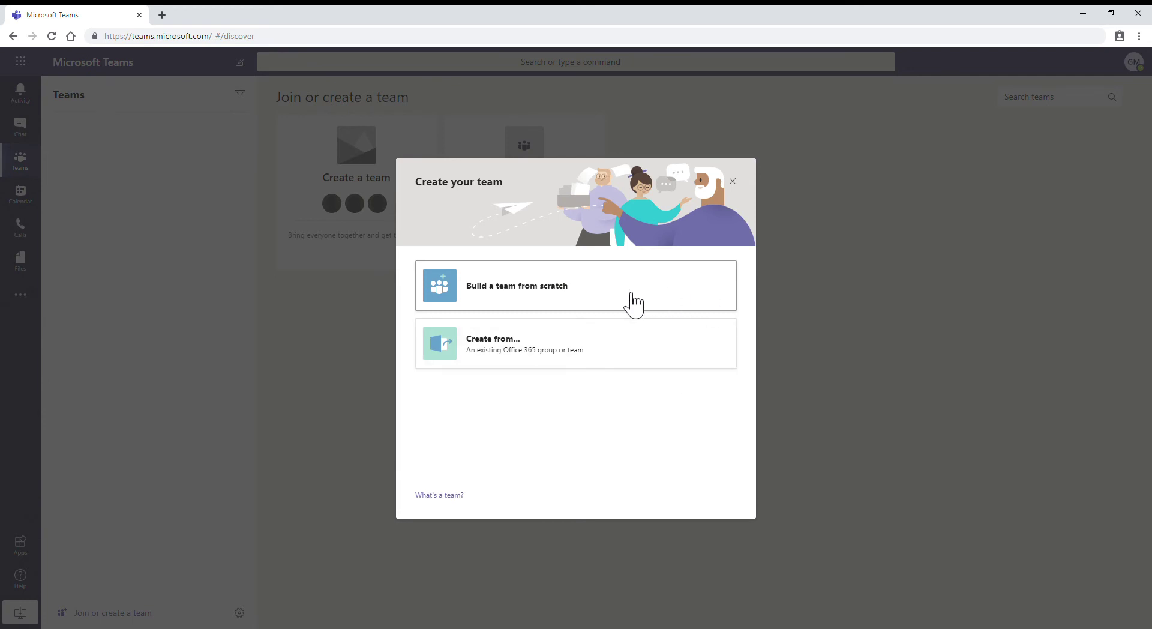
left_click(633, 303)
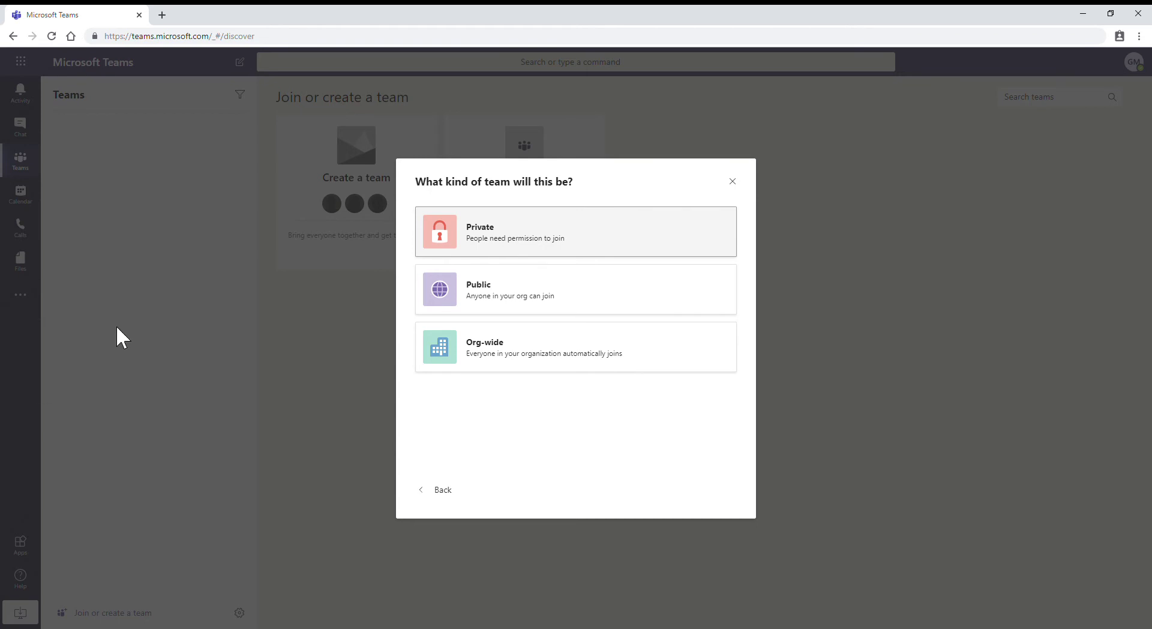
left_click(551, 356)
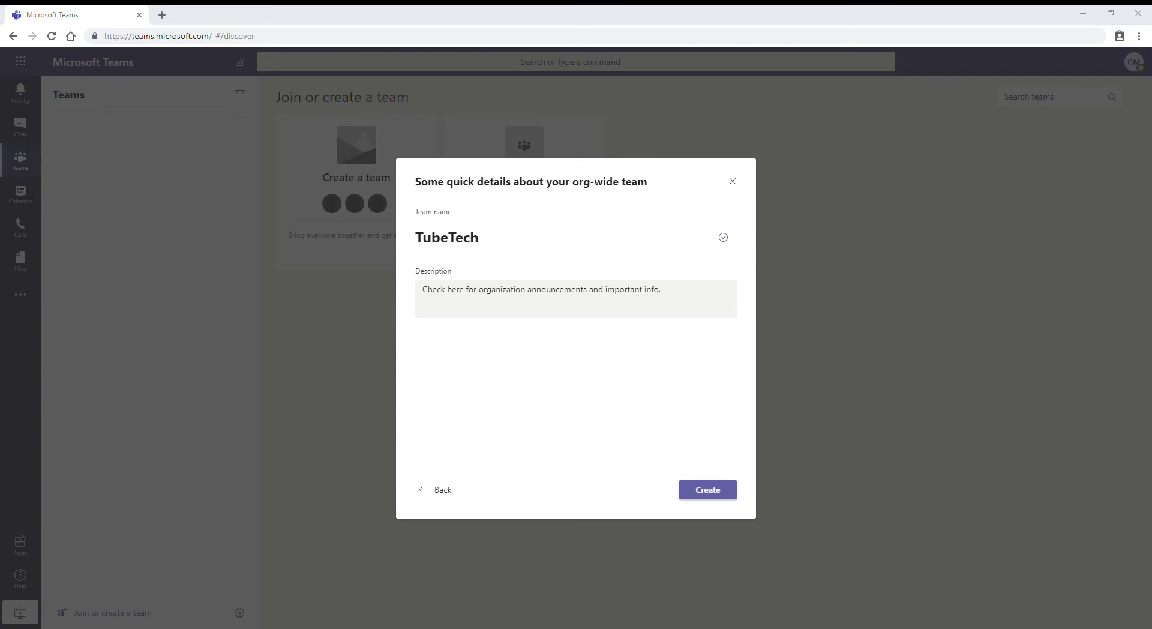
left_click(495, 250)
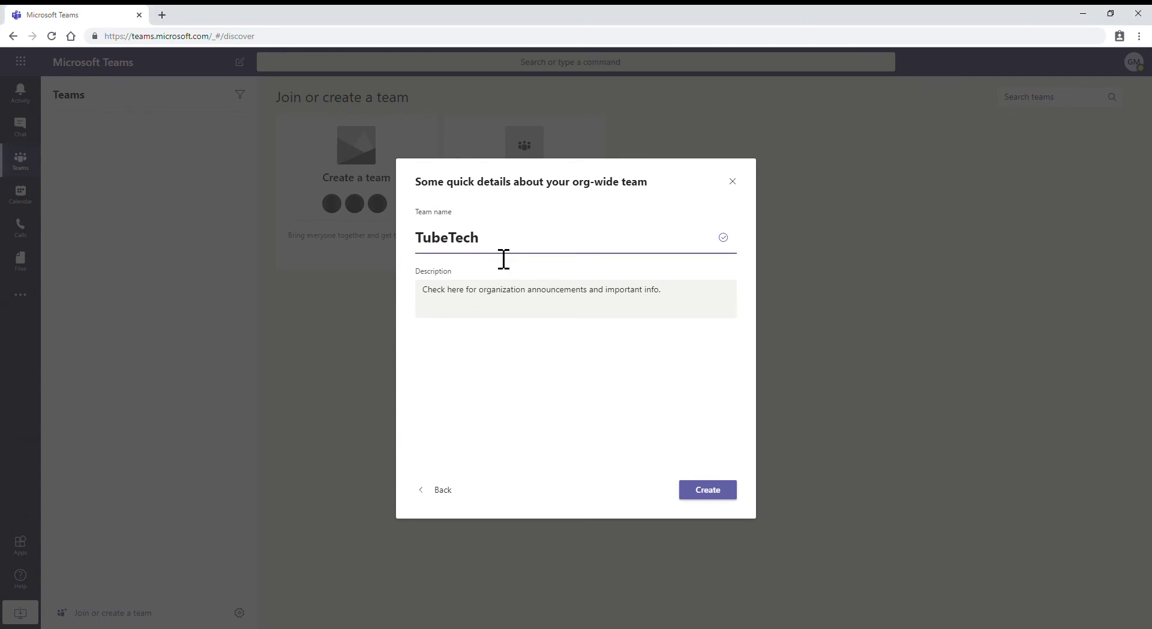
left_click(727, 496)
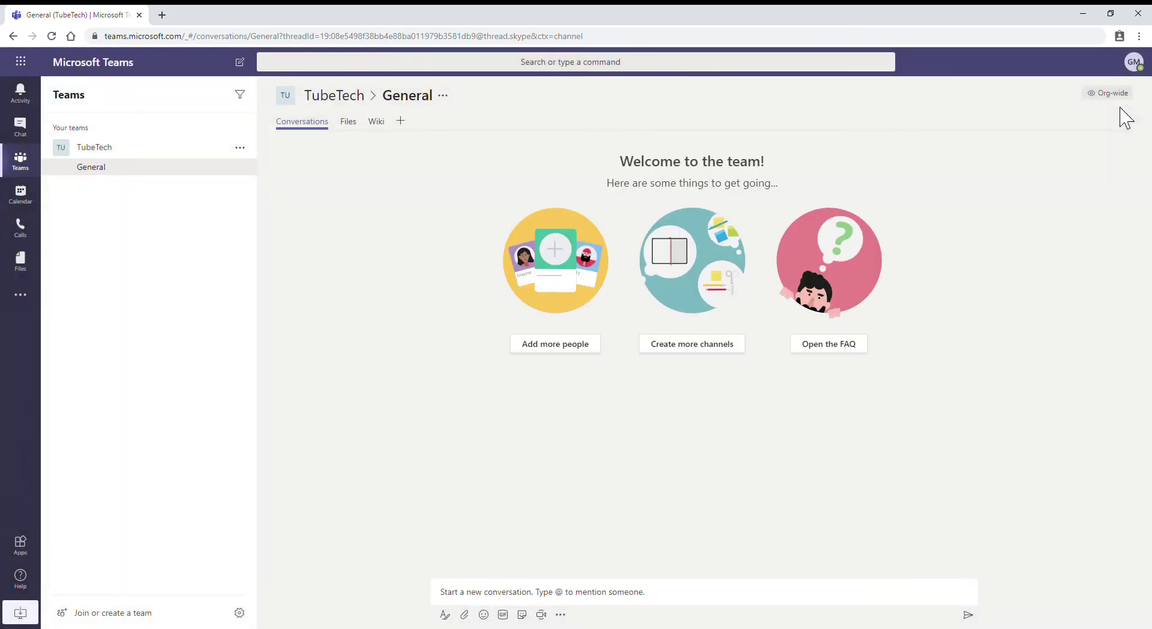
- Open the management page of the TubeTech team and examine its members, guests and channels
left_click(133, 155)
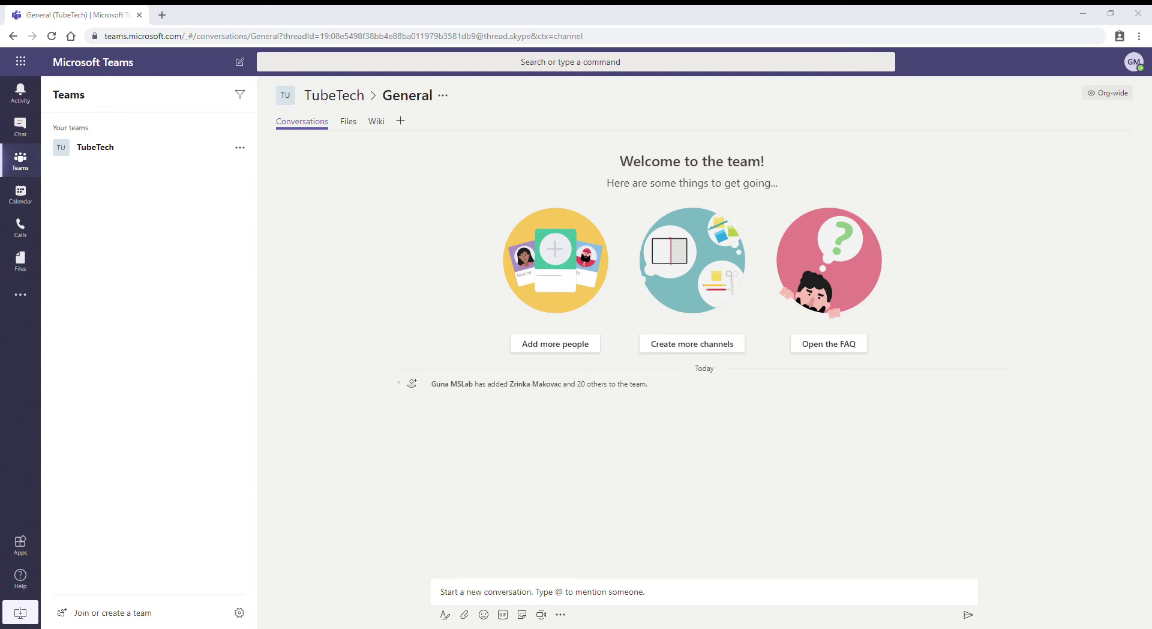
left_click(246, 150)
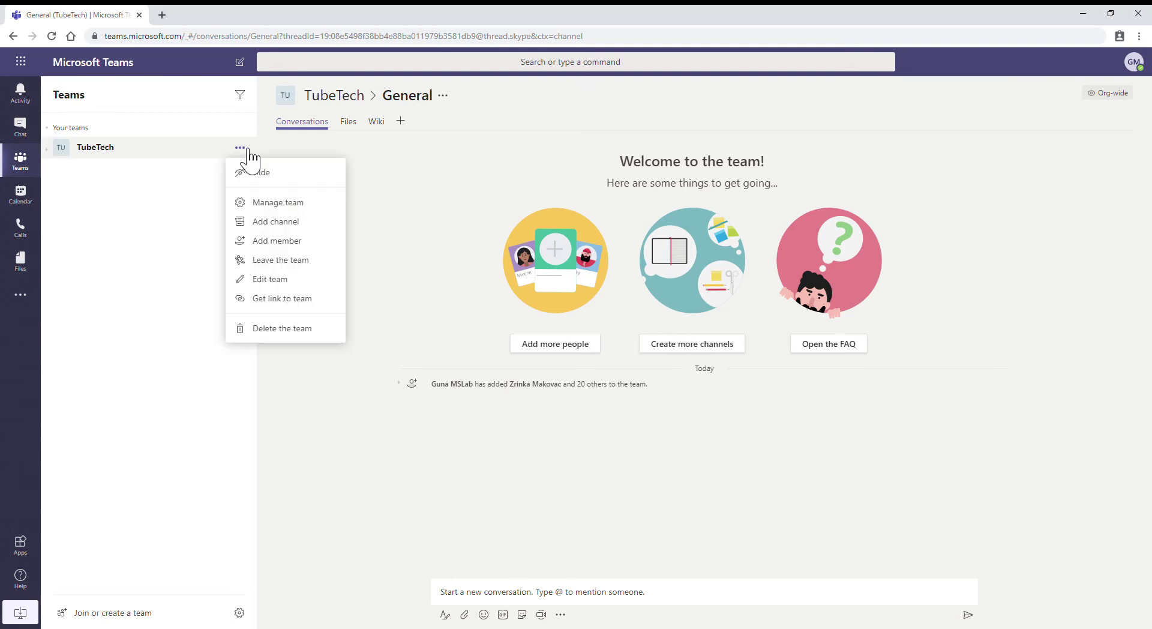
left_click(282, 204)
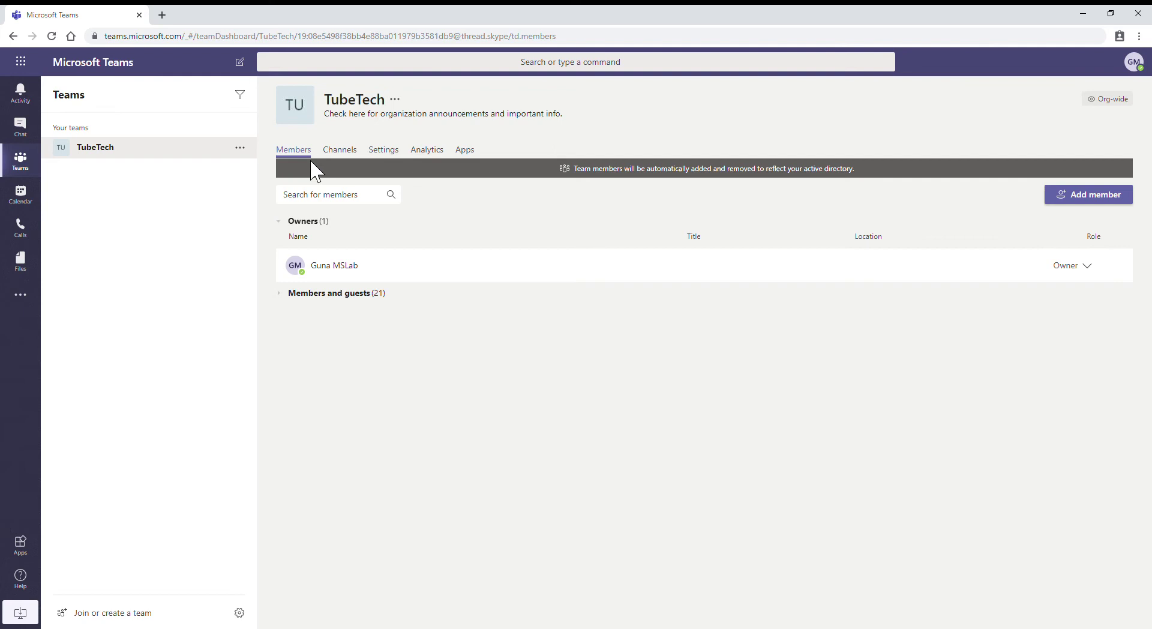
mouse_move(357, 276)
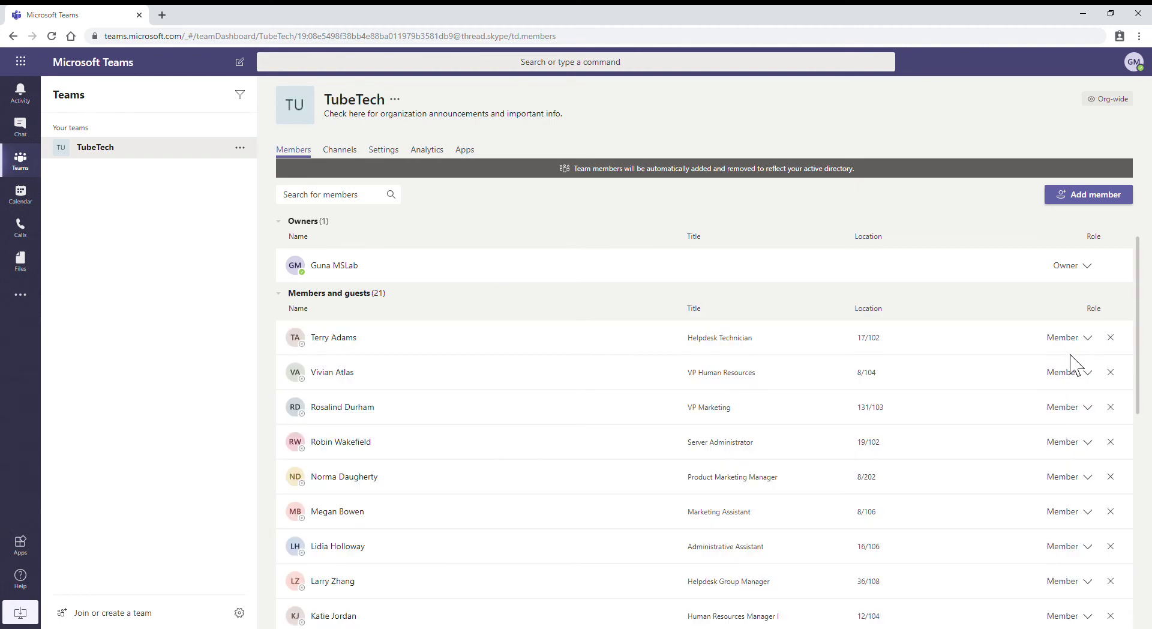
scroll(1074, 363, "down", 10)
scroll(1068, 429, "up", 10)
scroll(483, 401, "down", 8)
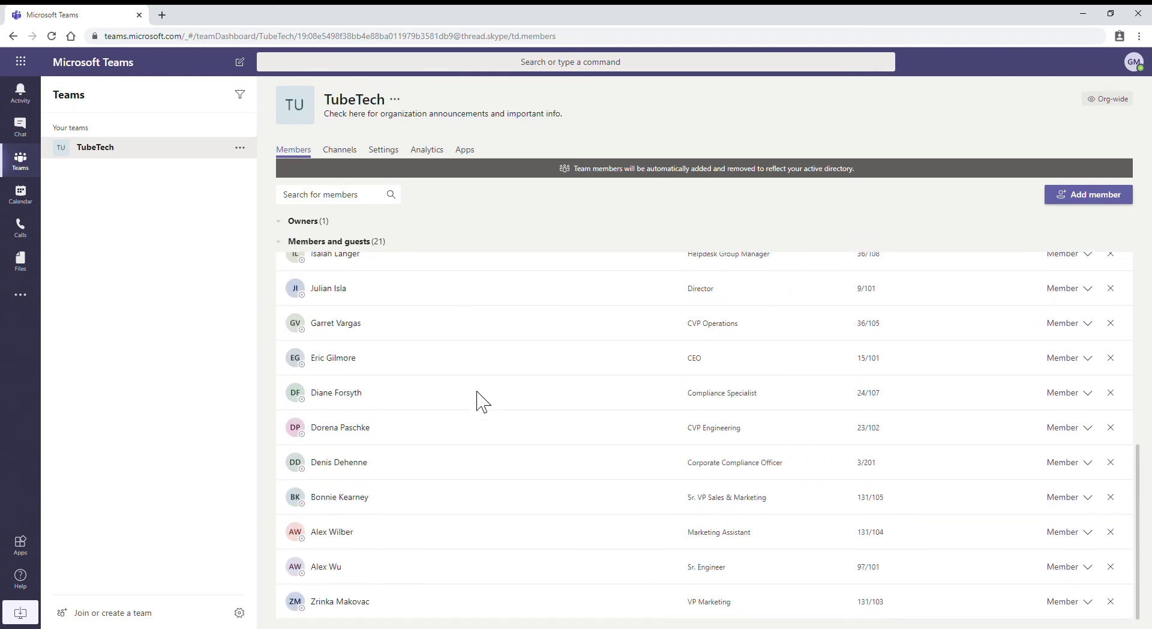
scroll(483, 400, "up", 10)
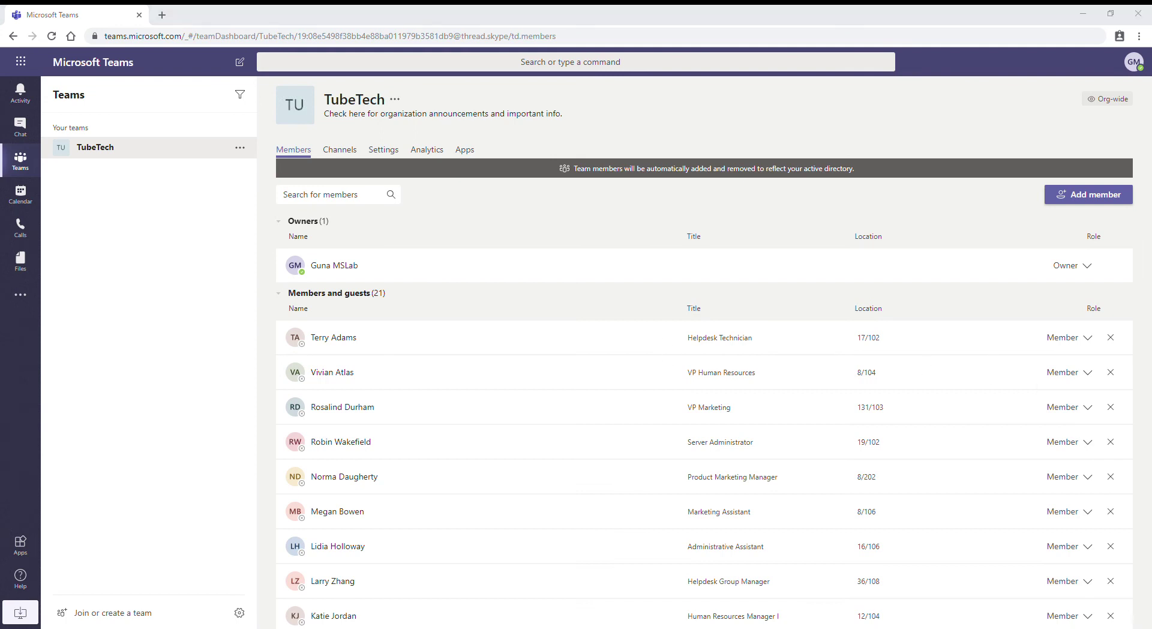
left_click(339, 152)
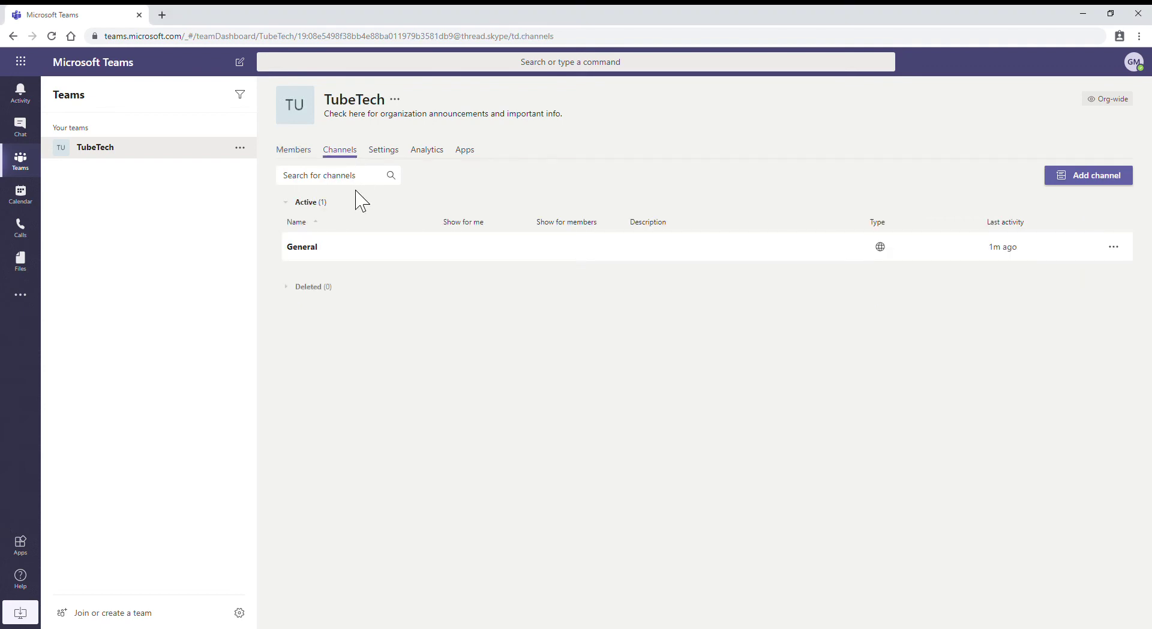
left_click(396, 165)
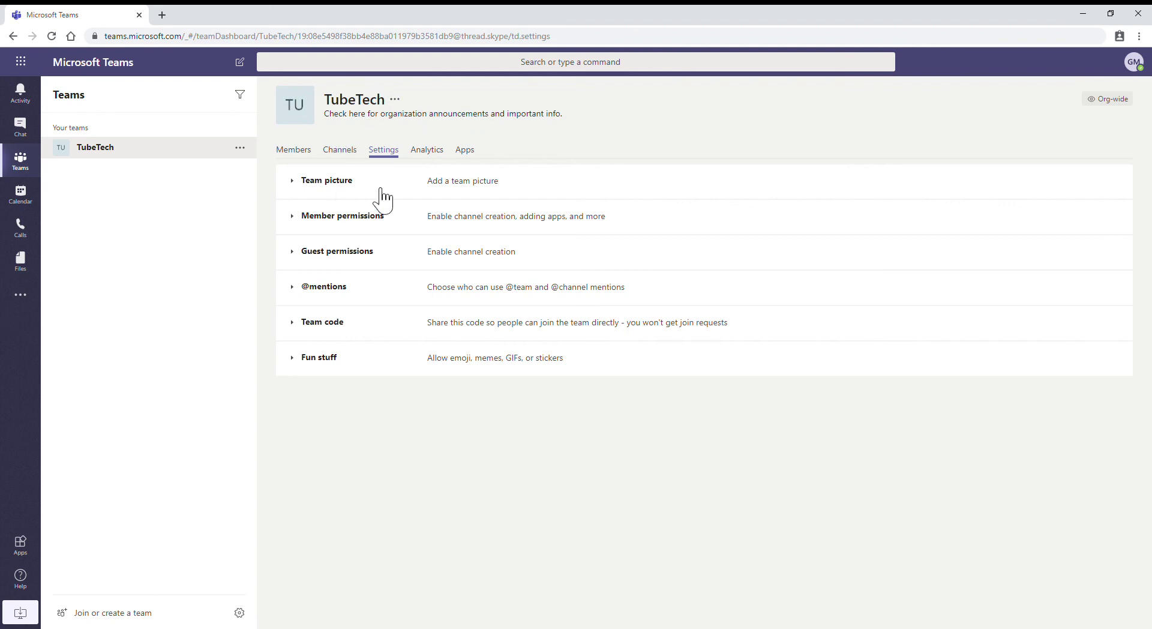
left_click(302, 191)
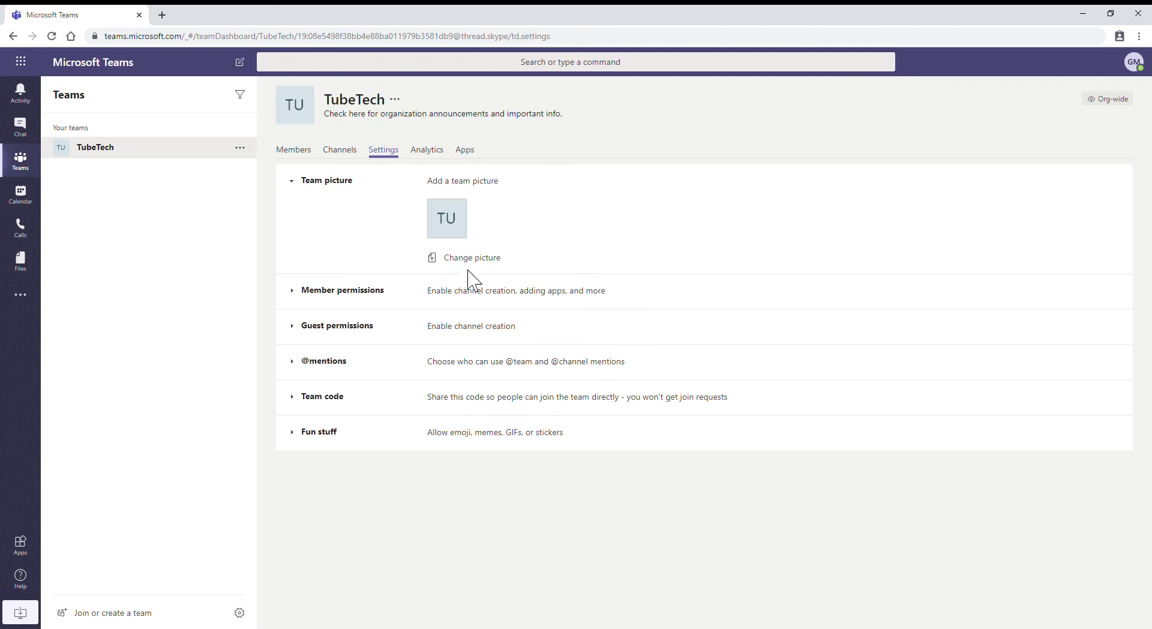
left_click(298, 293)
scroll(585, 324, "down", 1)
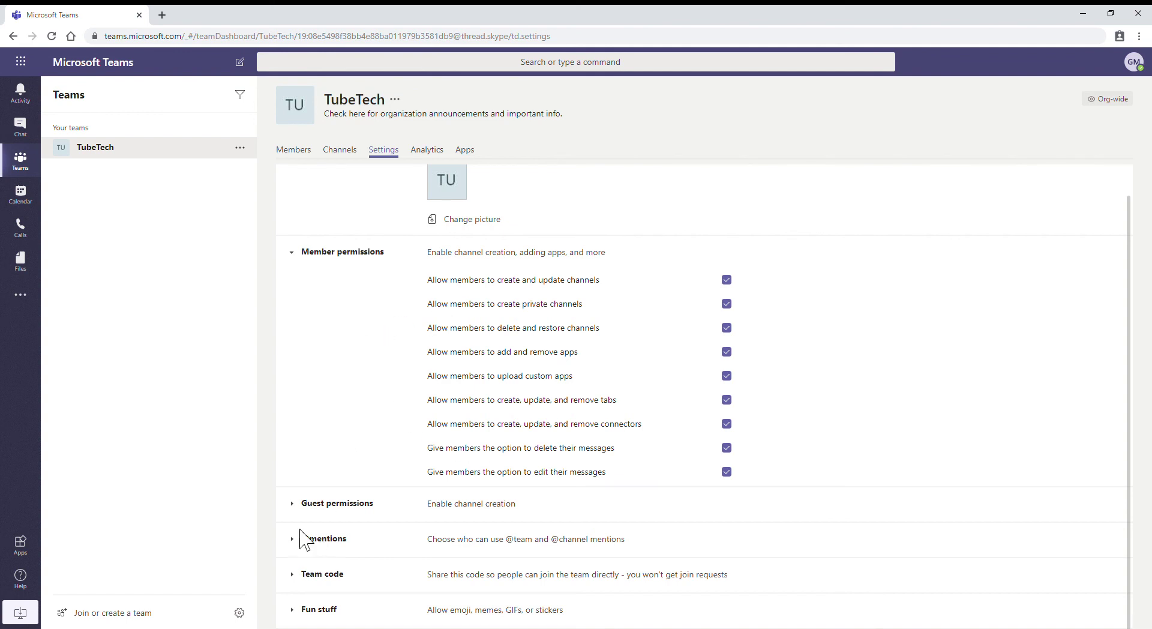
left_click(297, 504)
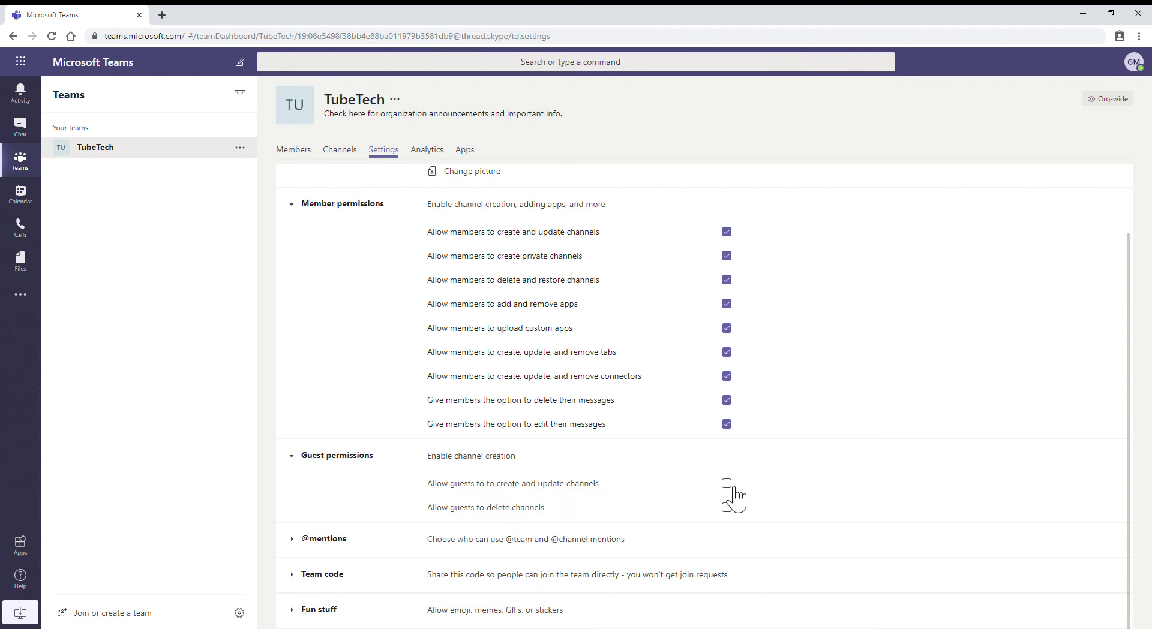
left_click(303, 540)
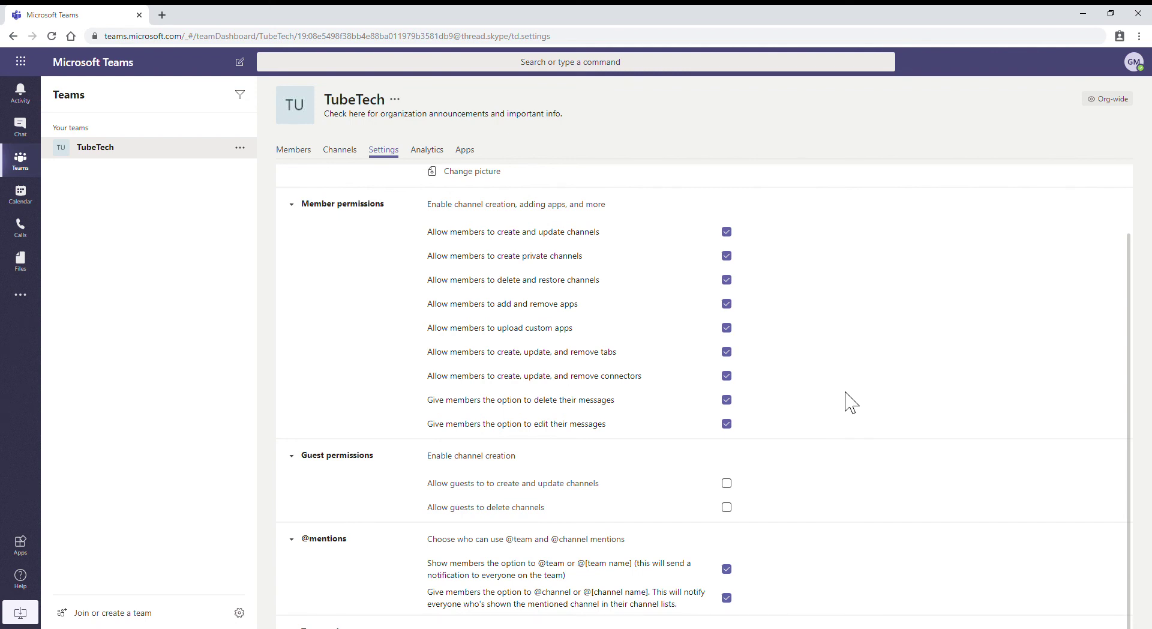
scroll(851, 401, "down", 1)
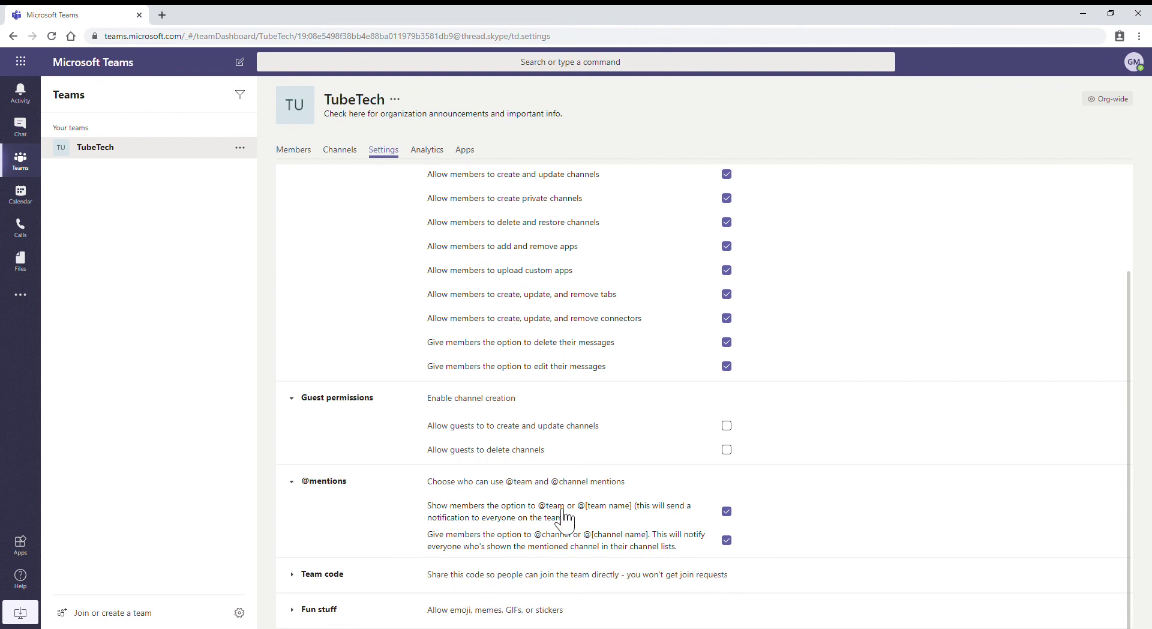
- Generate a team code for joining TubeTech and highlight the code and its note about guests
left_click(300, 578)
scroll(584, 510, "down", 1)
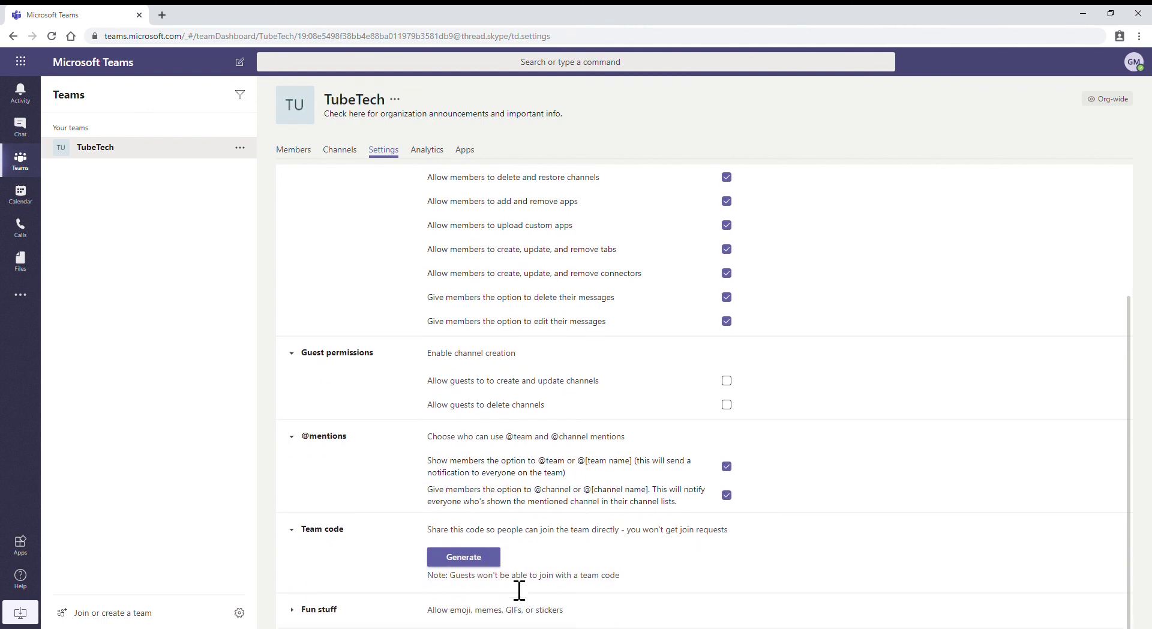
left_click(491, 564)
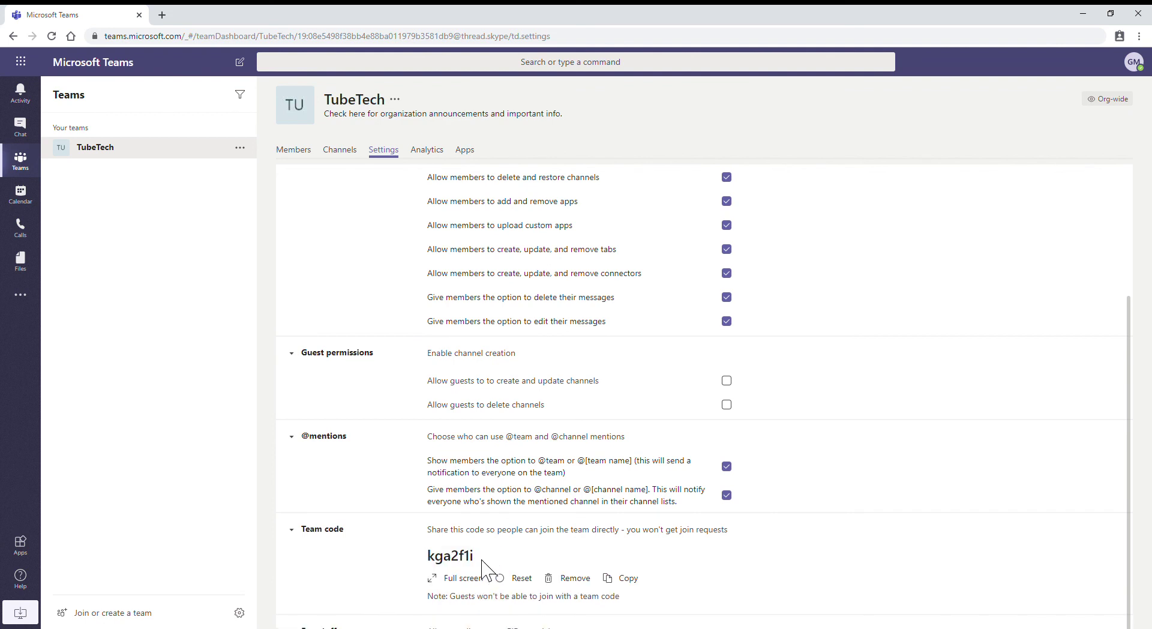
double_click(451, 555)
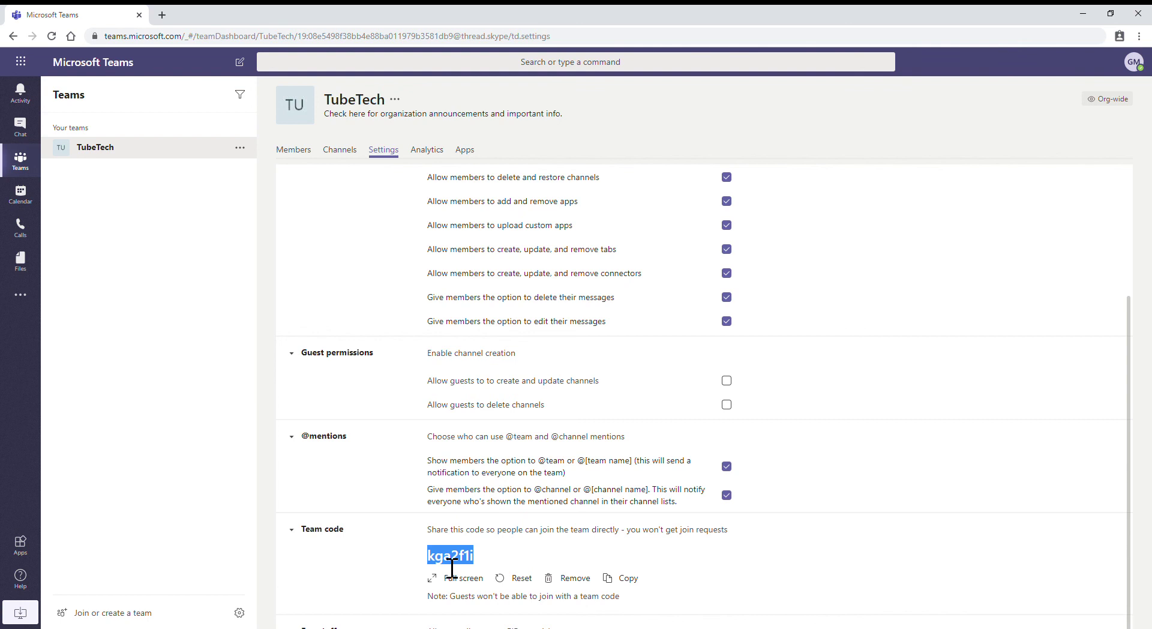
scroll(678, 555, "down", 1)
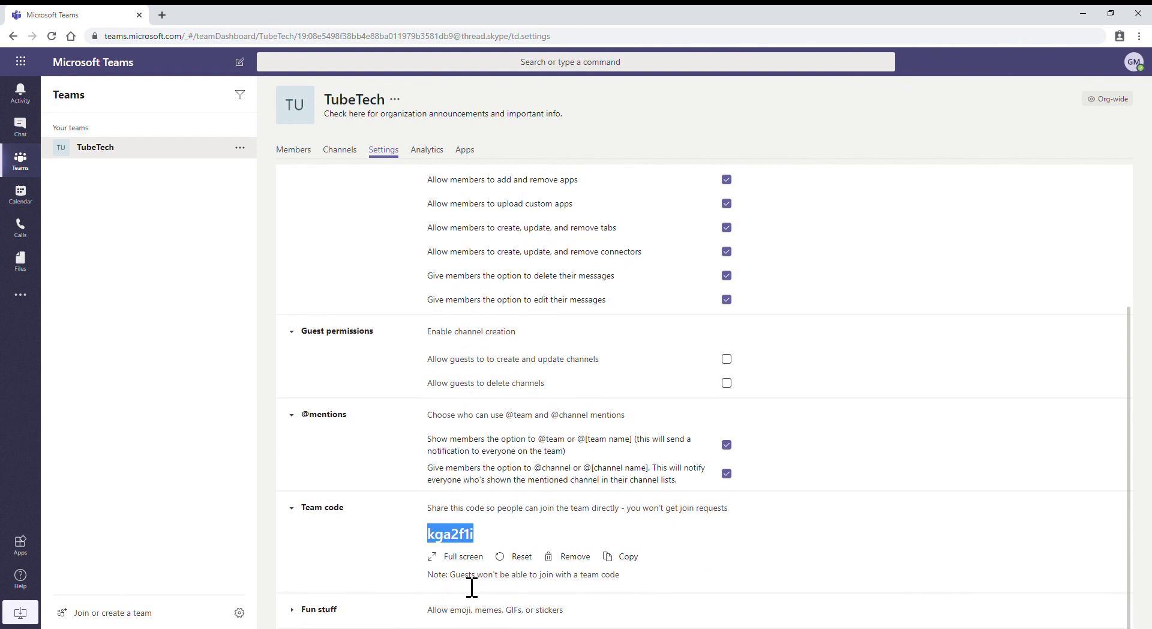
left_click_drag(460, 575, 671, 577)
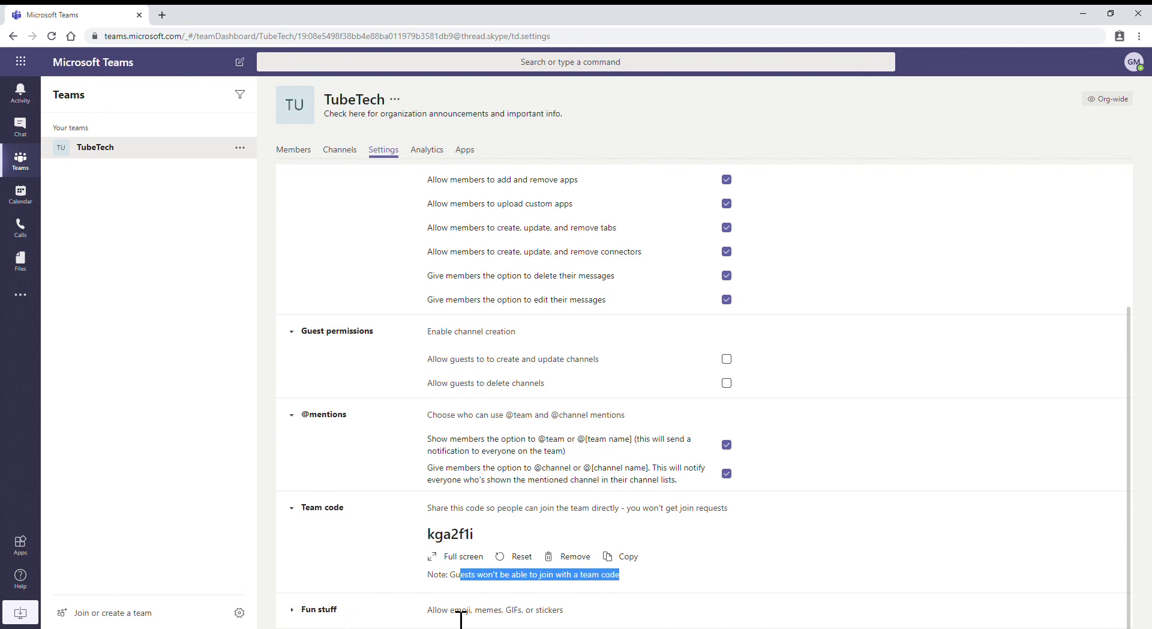
- Examine the Fun stuff settings for Giphy, stickers and custom memes
left_click_drag(448, 615, 552, 616)
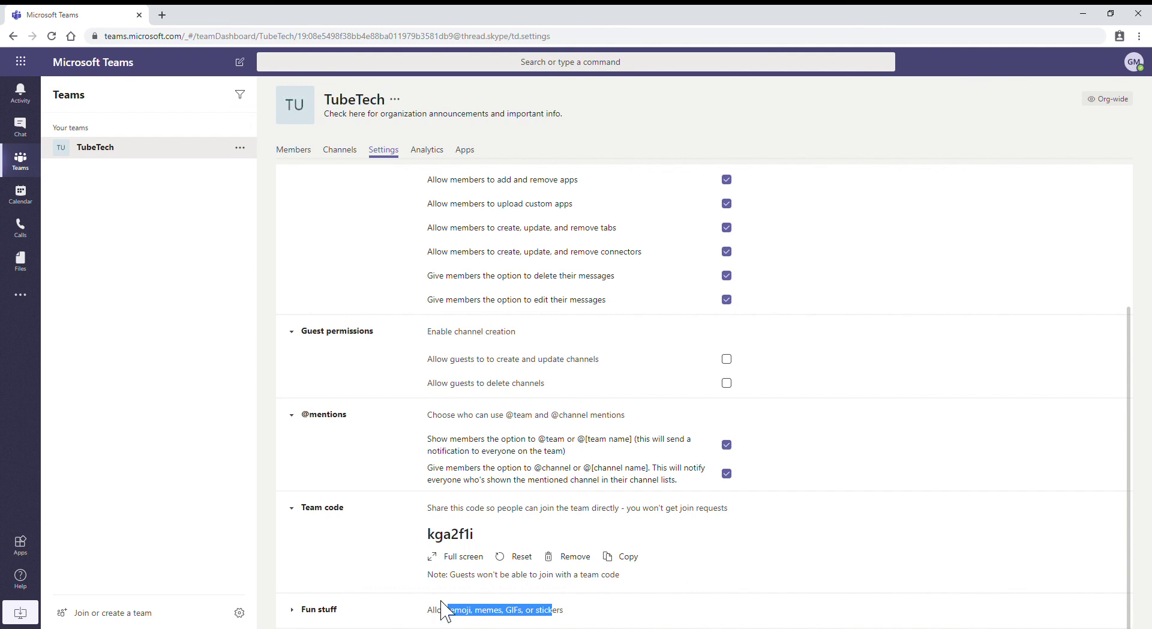
left_click(291, 609)
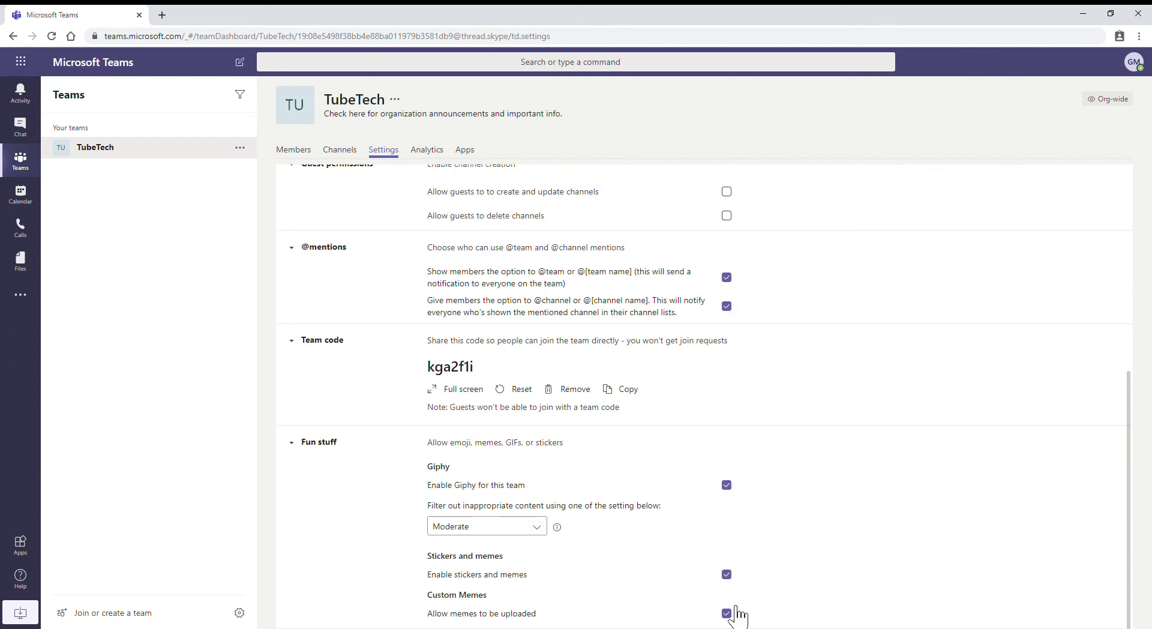
scroll(731, 607, "up", 6)
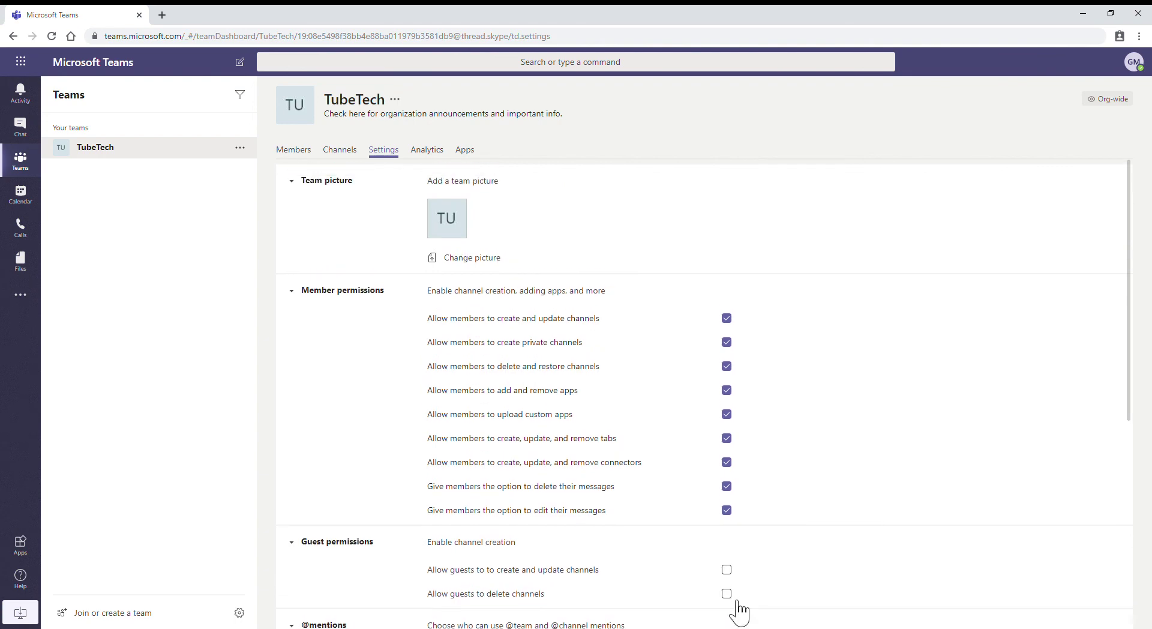
- Review the team's analytics and its installed apps, and return to the General channel
left_click(428, 159)
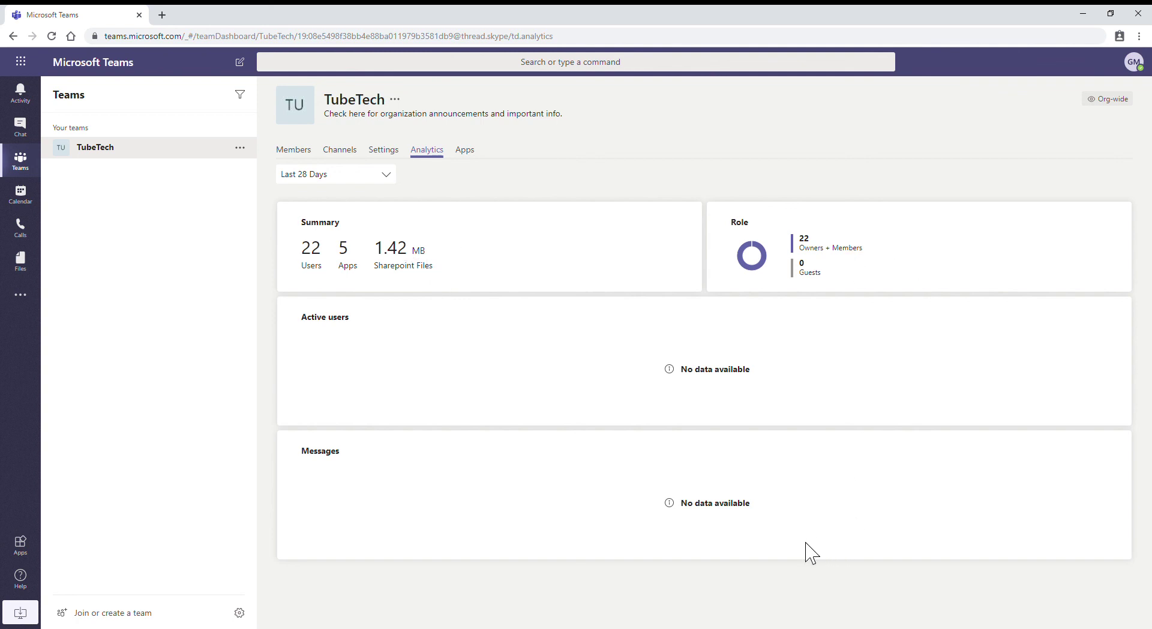
left_click(465, 151)
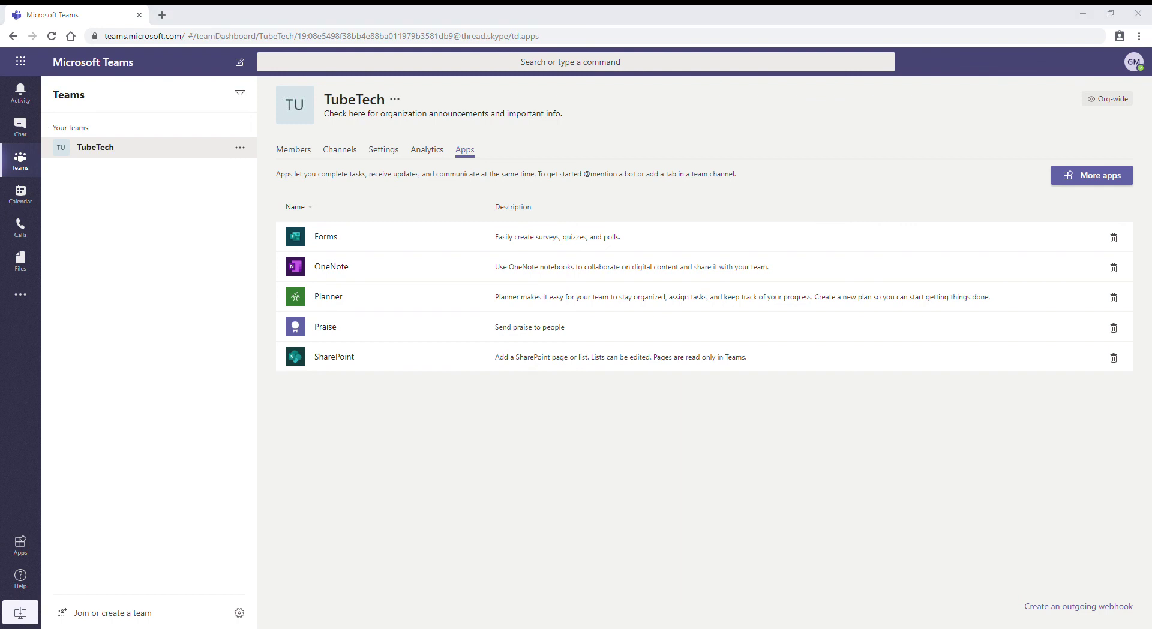
left_click(141, 161)
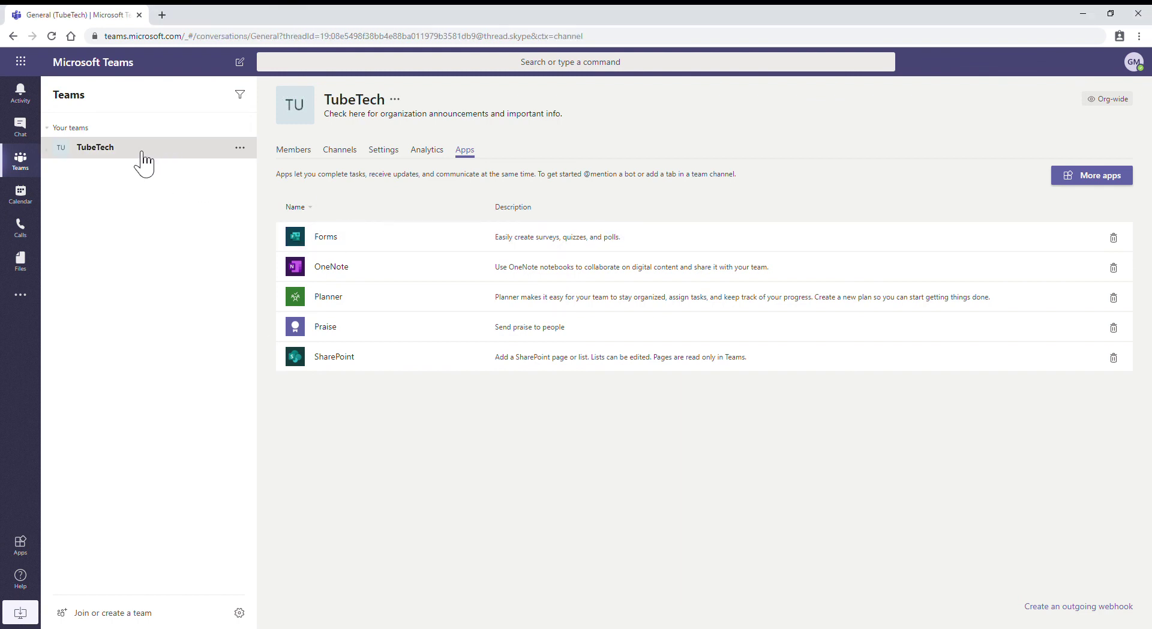
- View the shareable link to the TubeTech team and dismiss it without copying
left_click(240, 148)
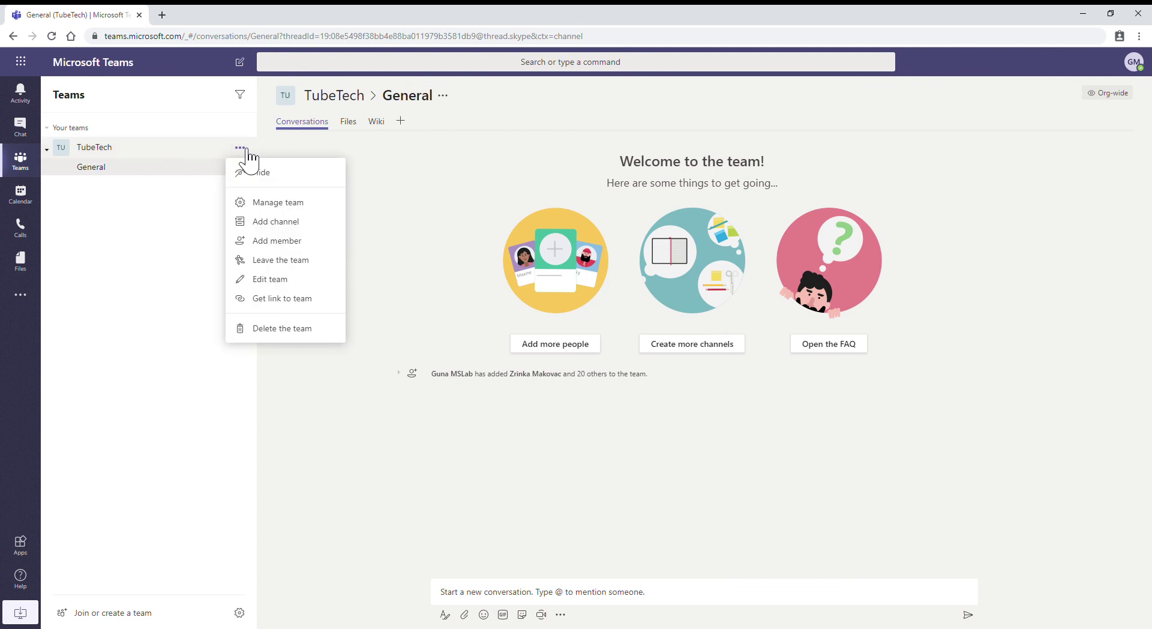
left_click(320, 300)
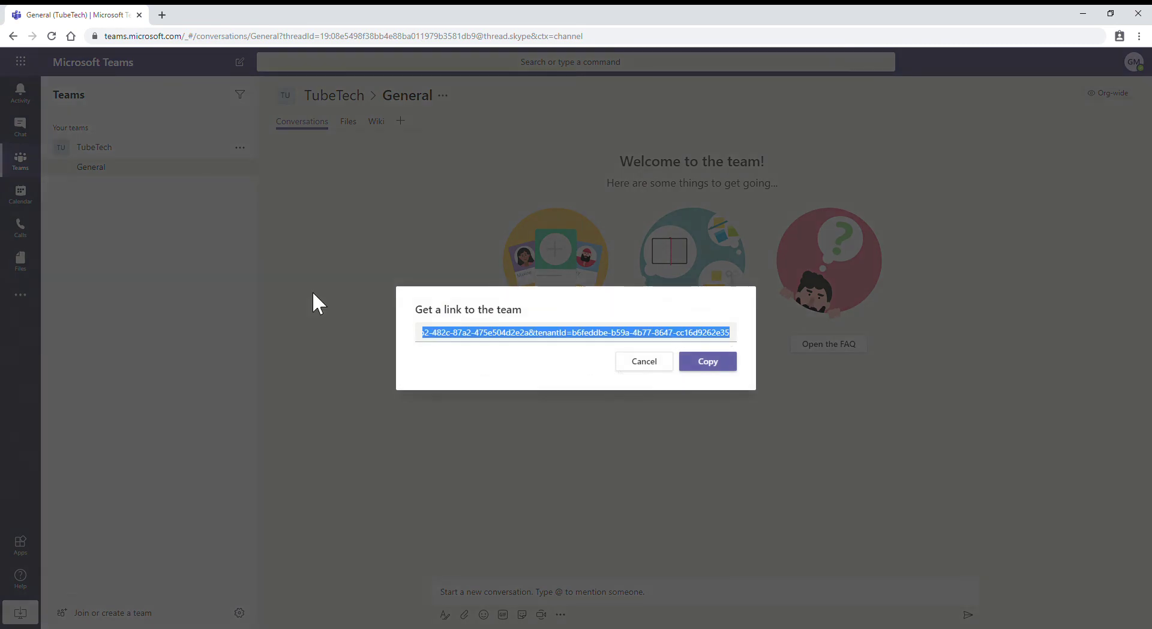
left_click(619, 346)
left_click_drag(619, 347, 298, 347)
left_click(532, 348)
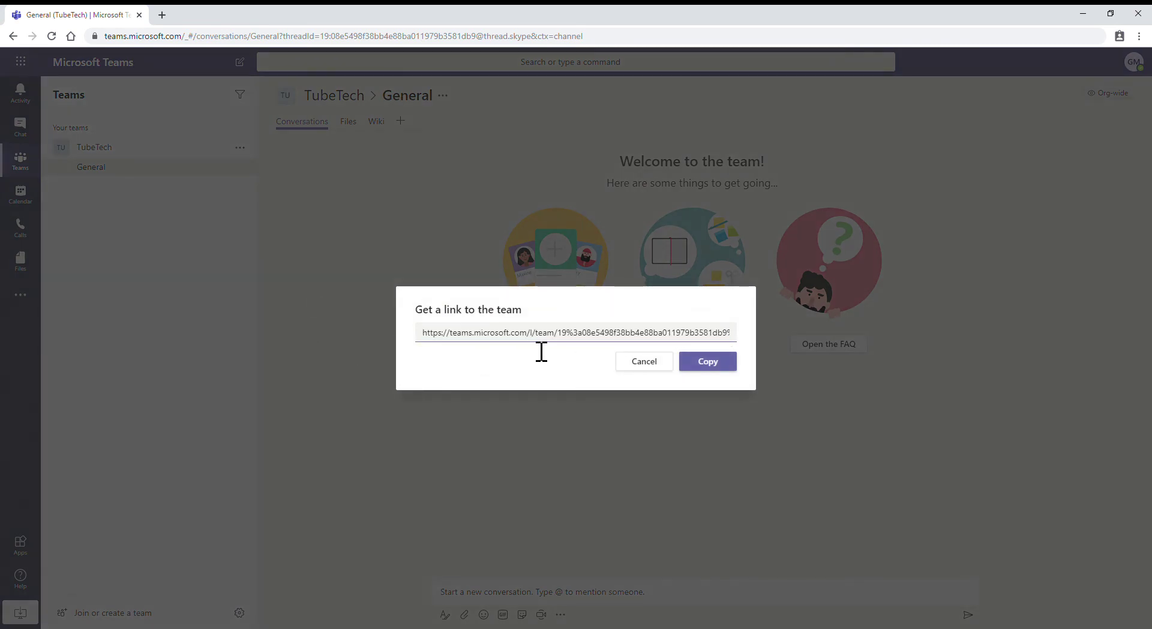
left_click(660, 363)
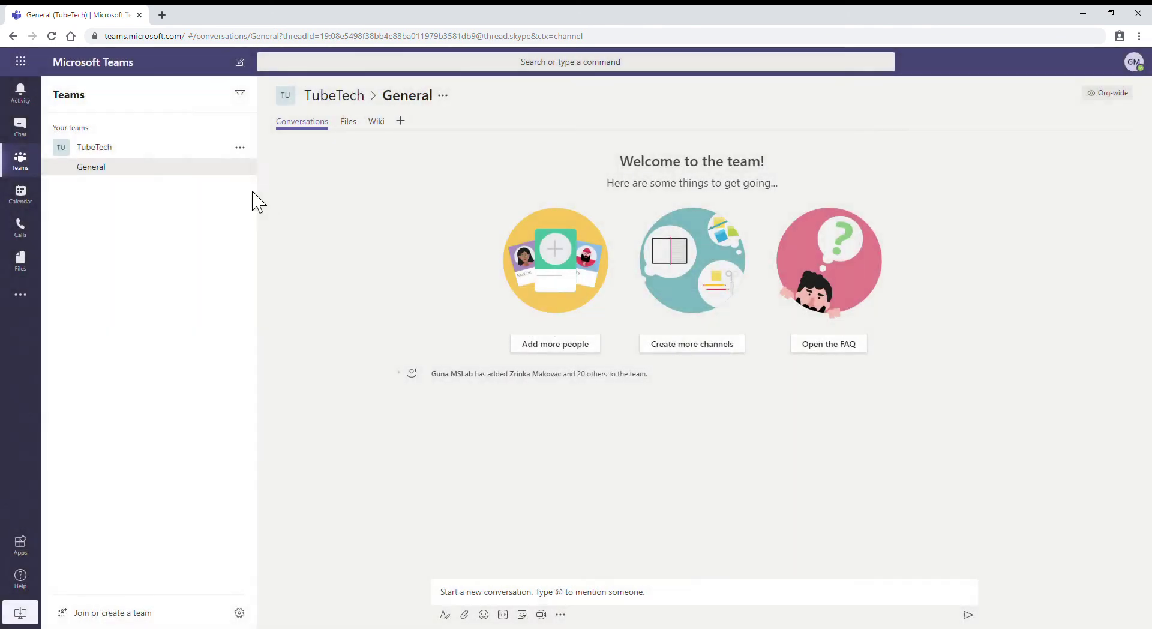
- Bring up the deletion of the TubeTech team, acknowledge that everything will be deleted, and cancel it
left_click(240, 148)
left_click(283, 337)
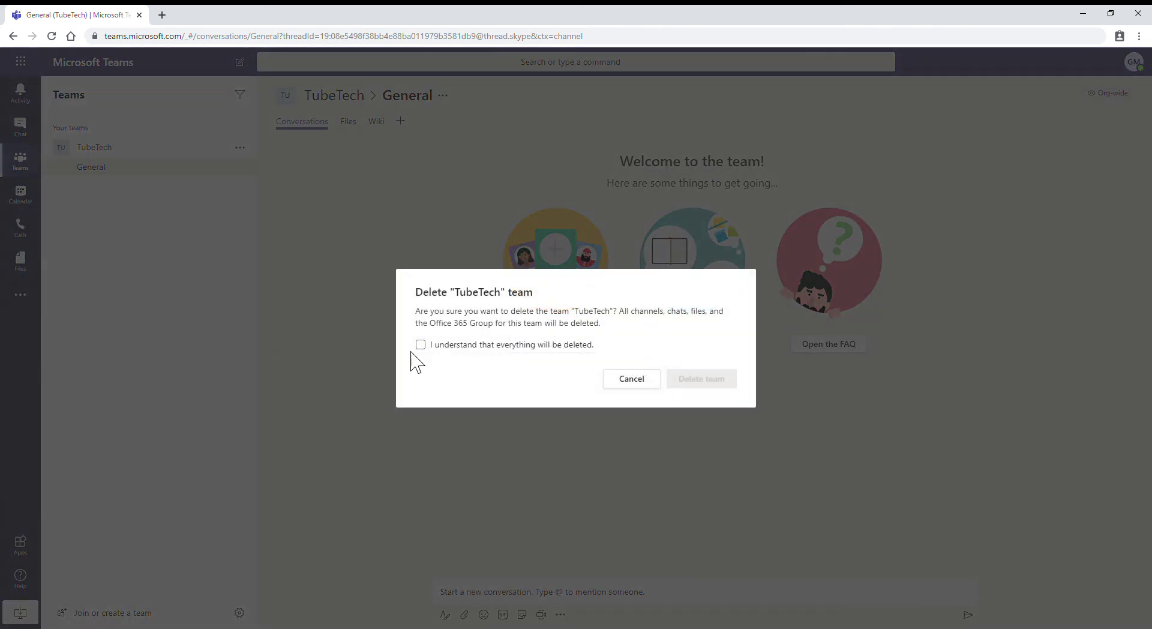
left_click(421, 345)
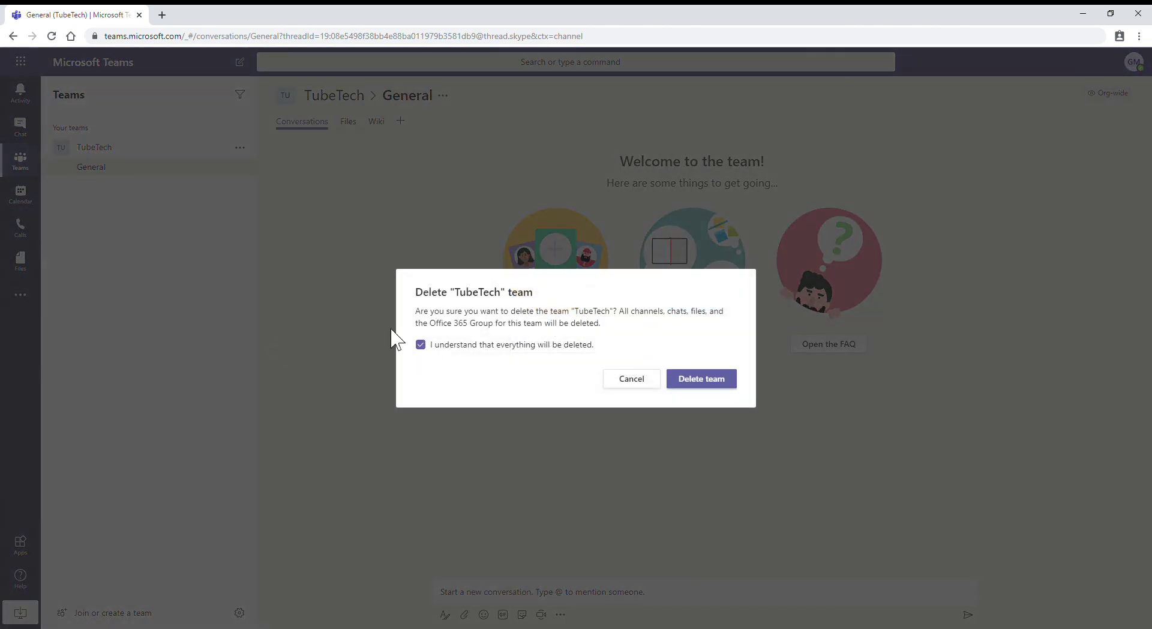
left_click(643, 382)
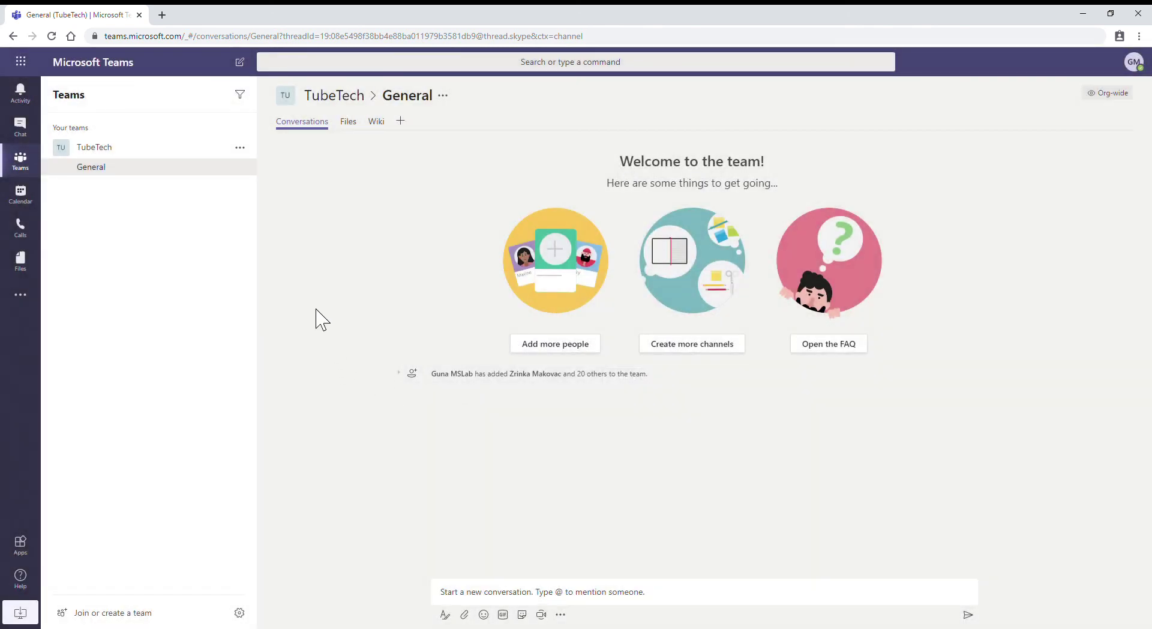